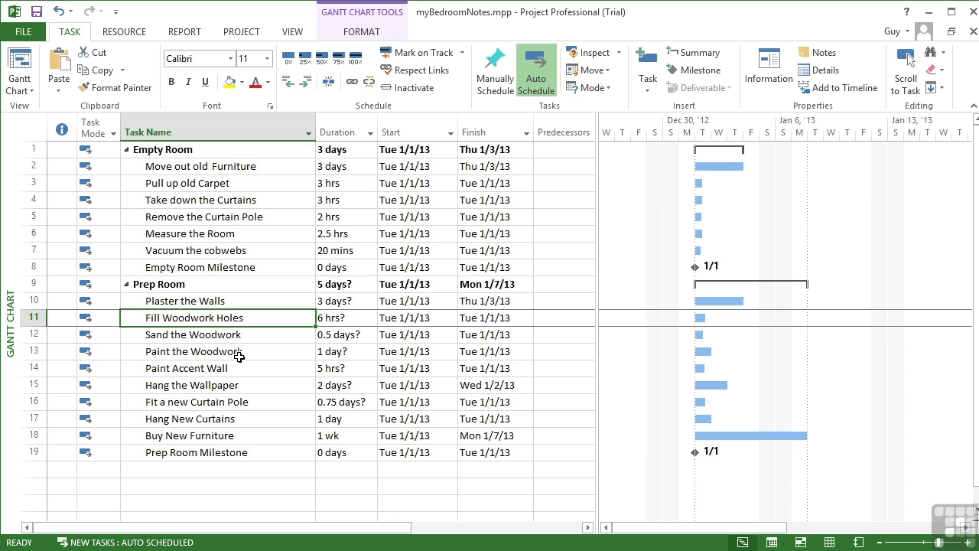
# Open the notes of the Paint the Woodwork task and set the note font to Arial Regular, size 12
pyautogui.click(218, 353)
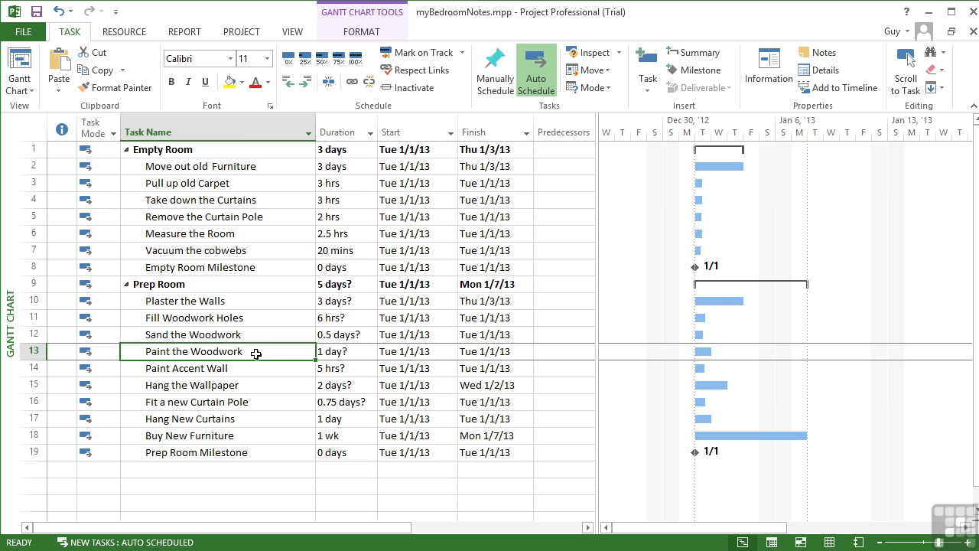
pyautogui.hotkey('shift', 'F2')
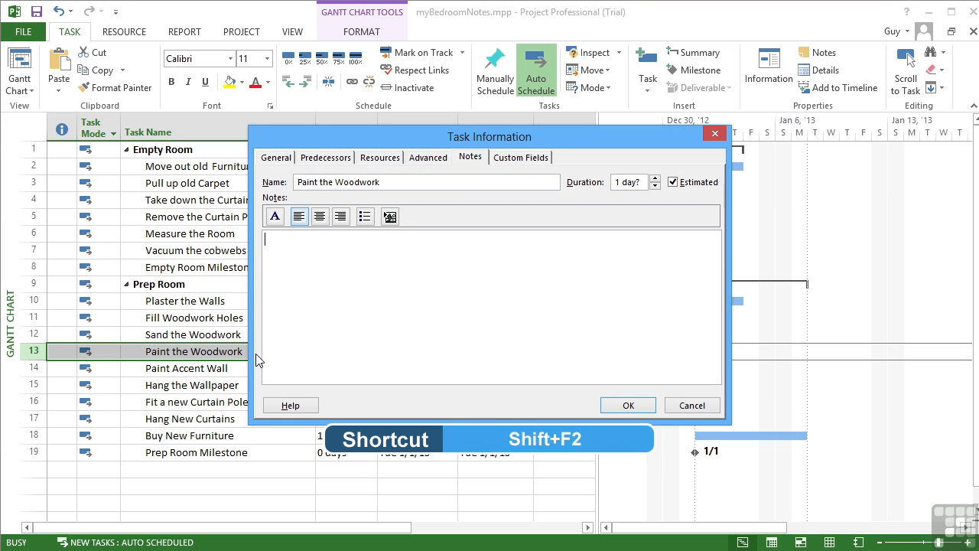
pyautogui.click(471, 159)
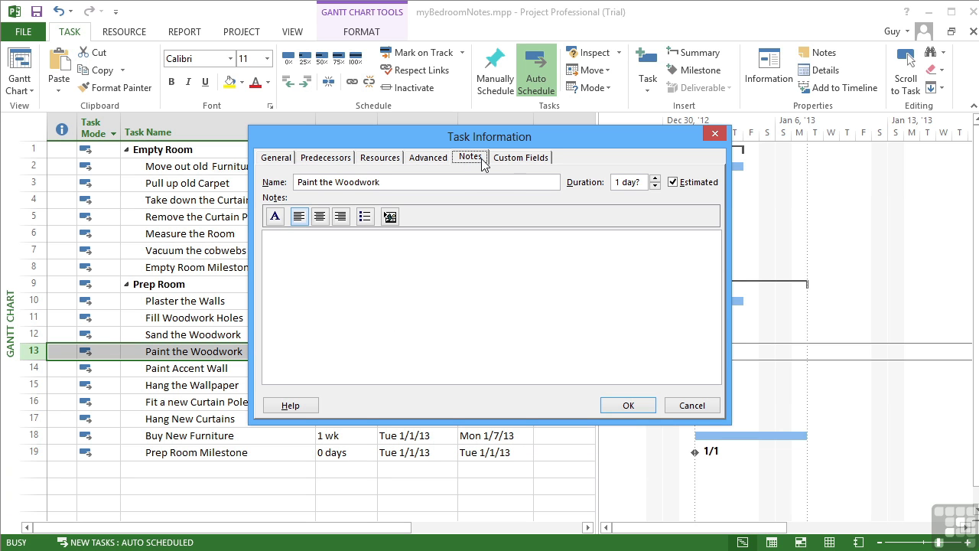
pyautogui.click(318, 269)
pyautogui.click(275, 218)
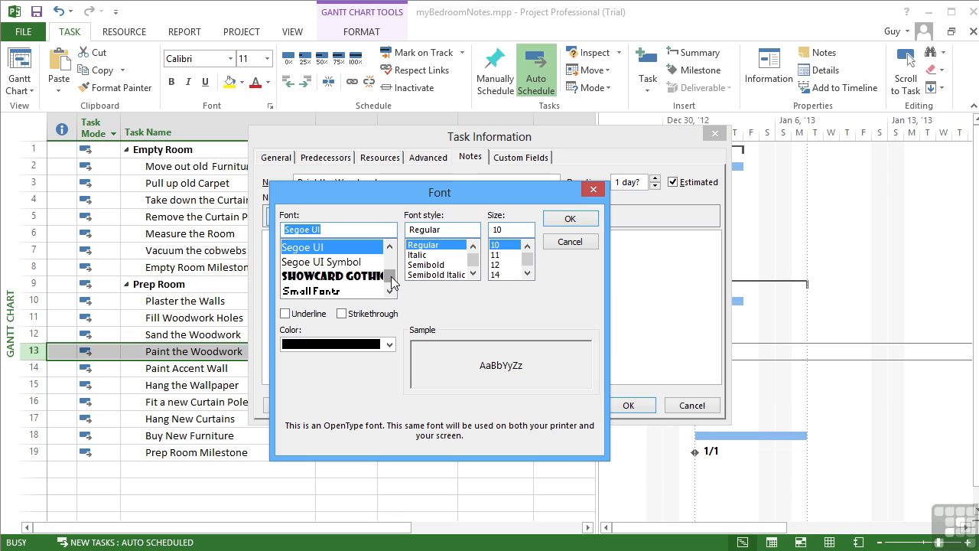
pyautogui.write('ar')
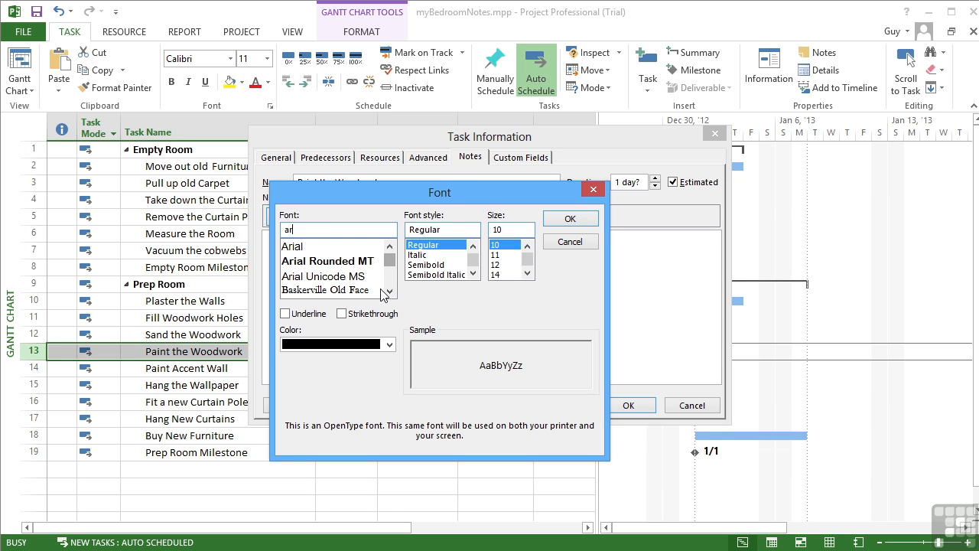
pyautogui.click(348, 246)
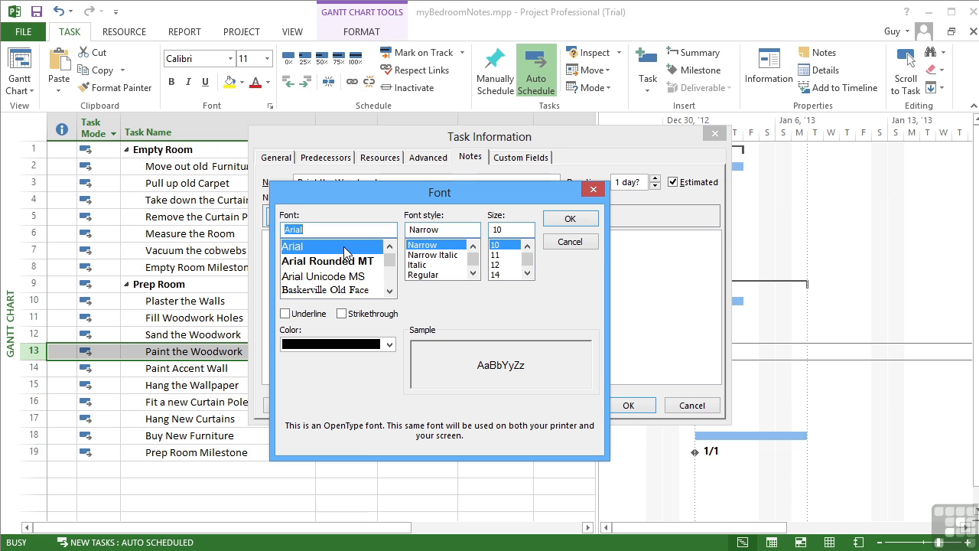
pyautogui.click(499, 265)
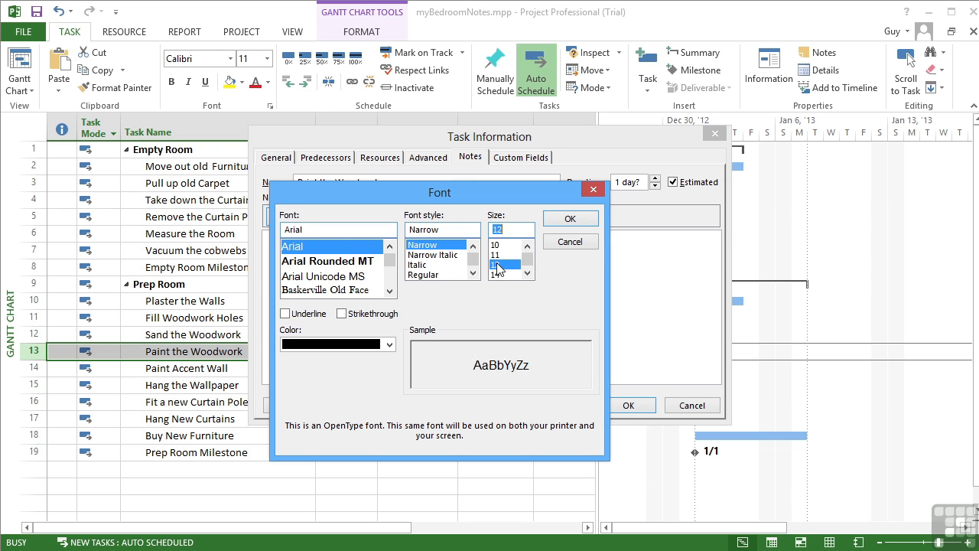
pyautogui.click(455, 275)
pyautogui.click(567, 227)
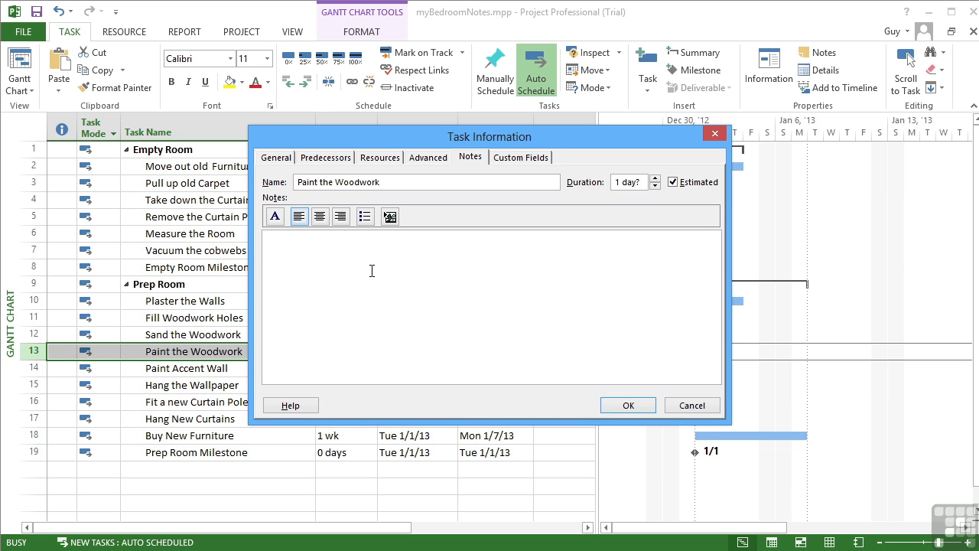
# Save the note "The paint I need is Johnsons colour Strawberry Roan- 2 gallons" on Paint the Woodwork and preview it in the task table
pyautogui.write('The paint I need is Johnson')
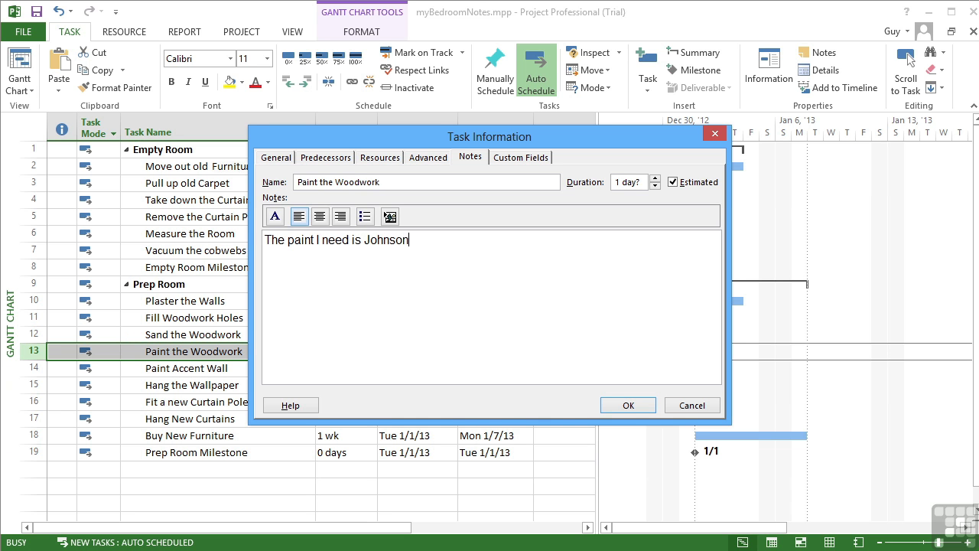
pyautogui.write('s colour Strawberry R')
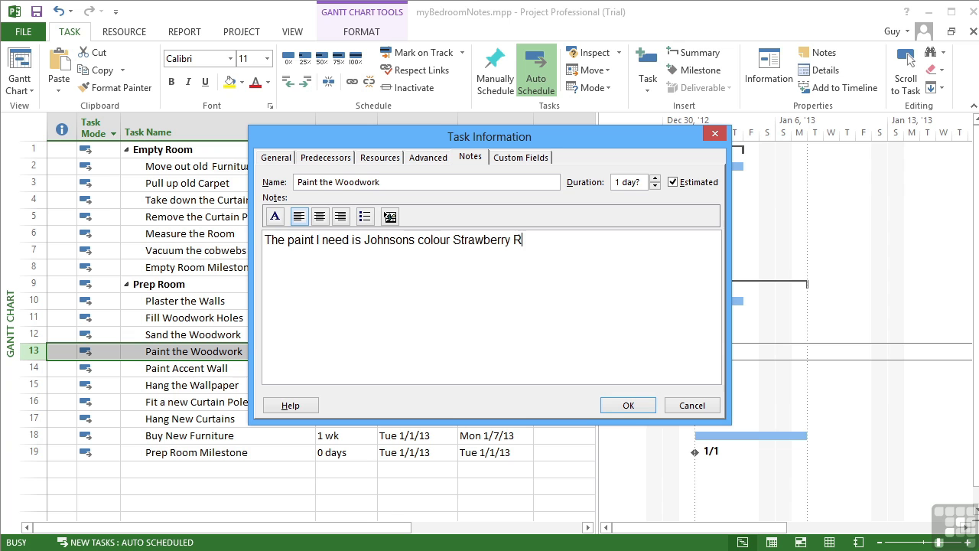
pyautogui.write('oan- 1')
pyautogui.press('BackSpace')
pyautogui.write('2 gallons')
pyautogui.click(641, 409)
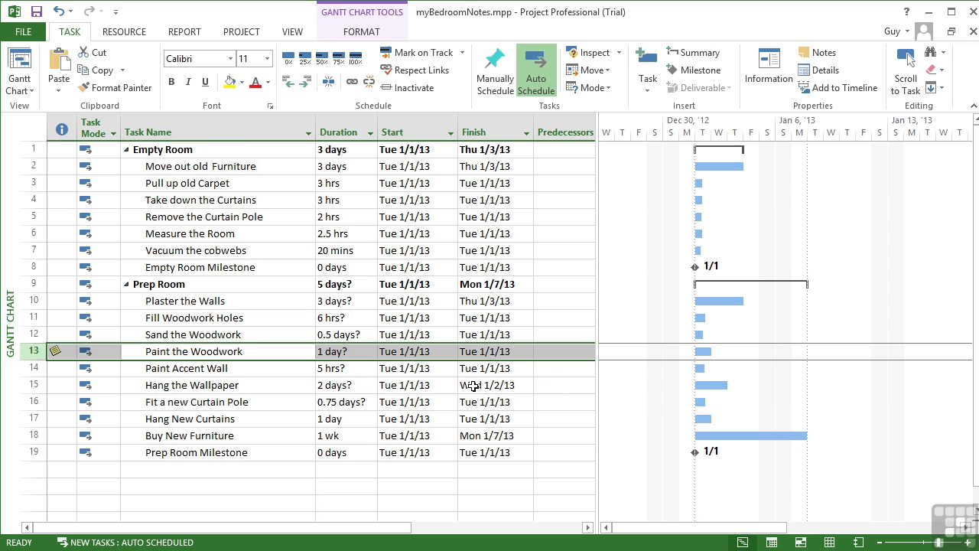
pyautogui.click(152, 351)
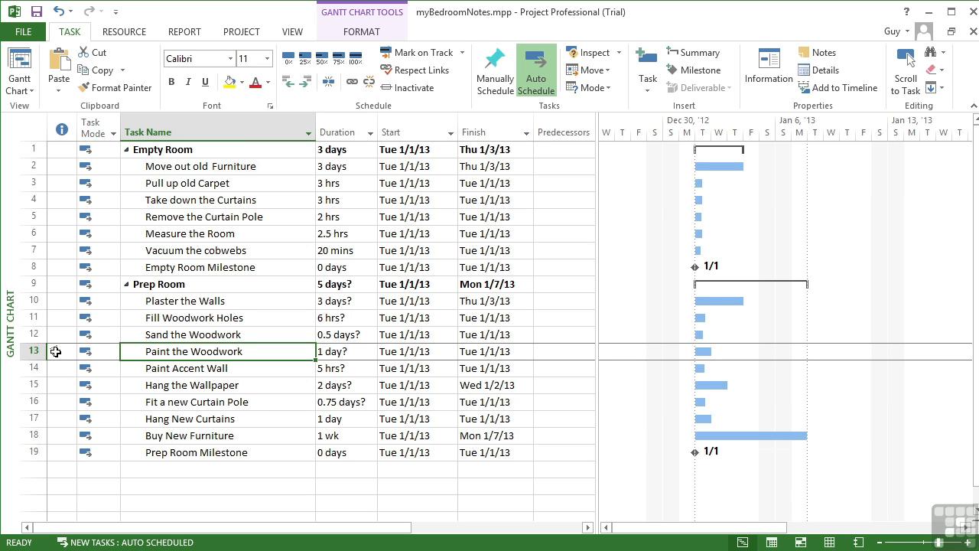
pyautogui.moveTo(55, 351)
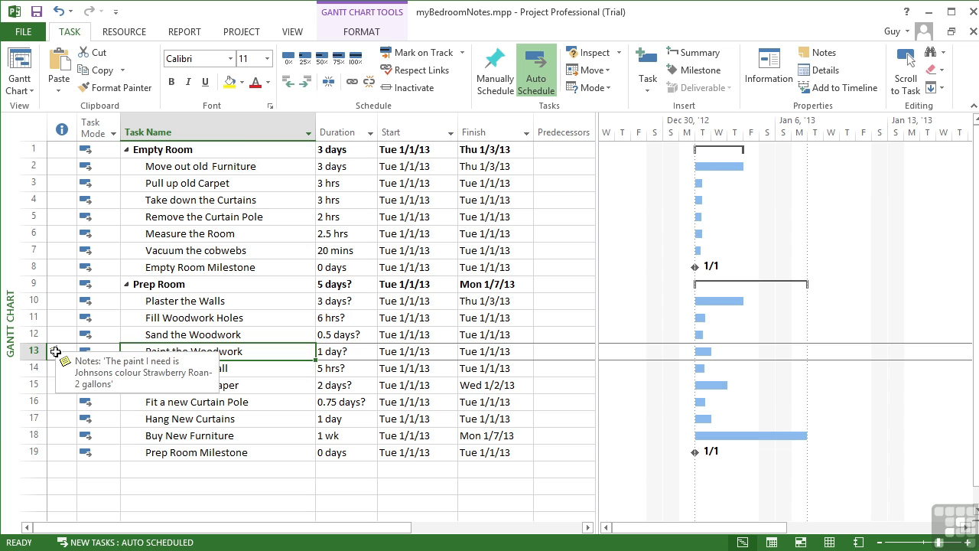
# Add the note "Ensure you get all 4 sides measured correctly! Do not assume 2 sides and that the others are equal!" to Measure the Room
pyautogui.click(231, 235)
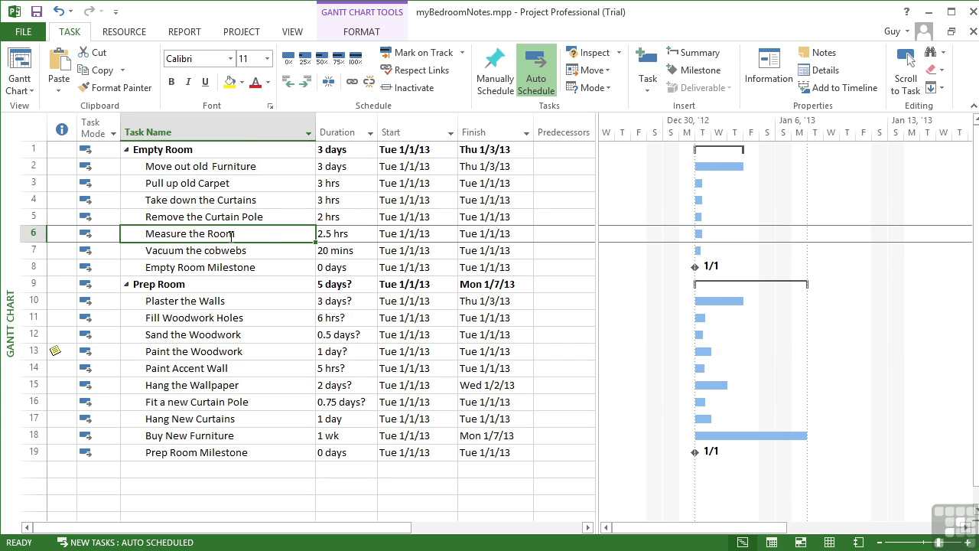
pyautogui.doubleClick(228, 234)
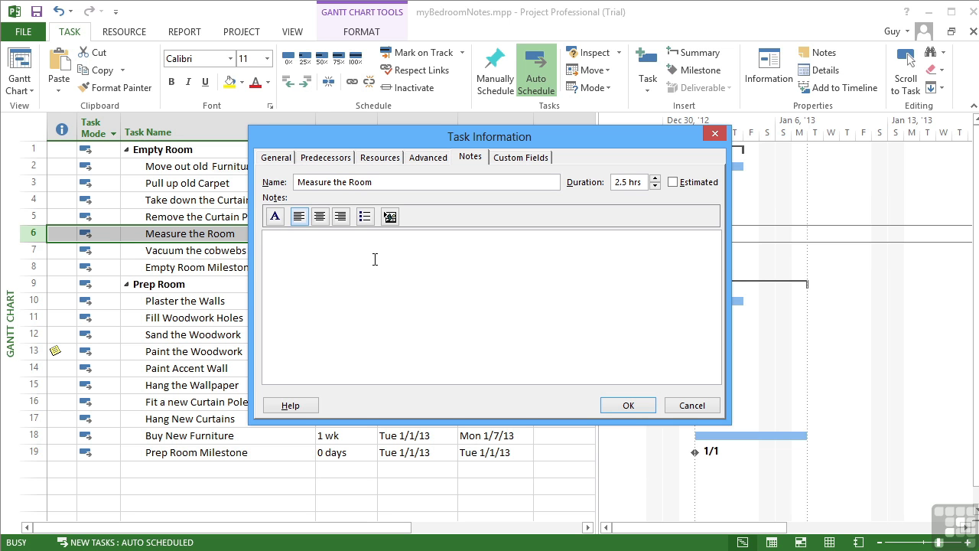
pyautogui.write('Ensure you get all 4 sides measured correctl')
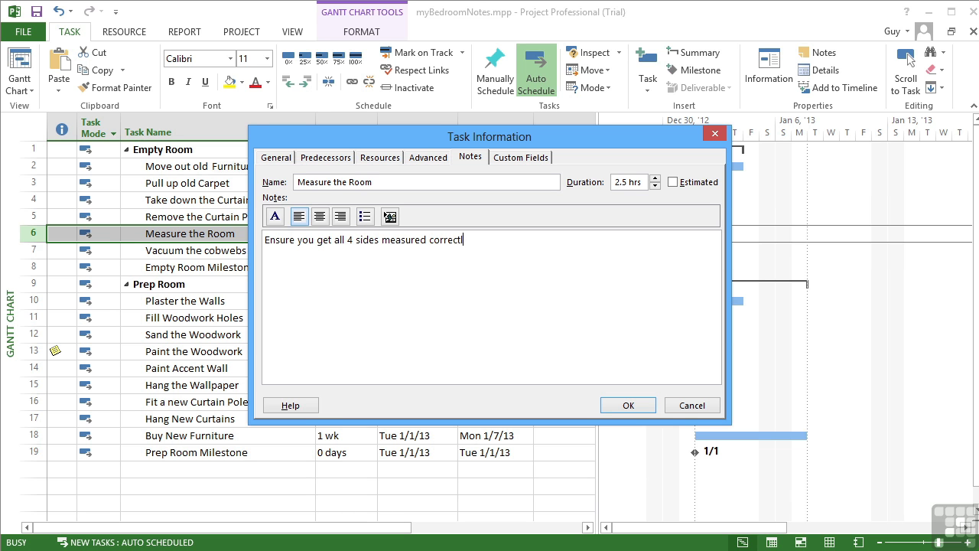
pyautogui.write('y! Do not assume 2 s')
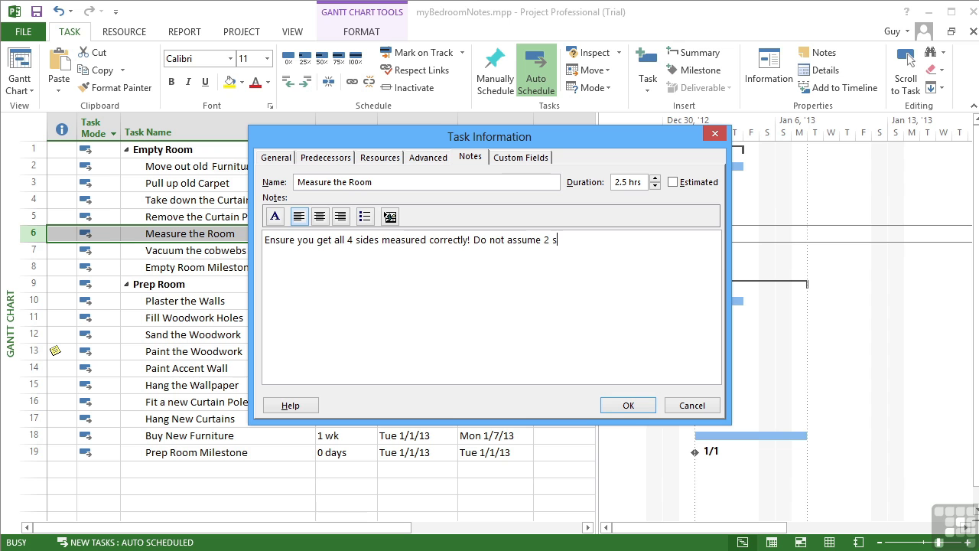
pyautogui.write('ides and that the other')
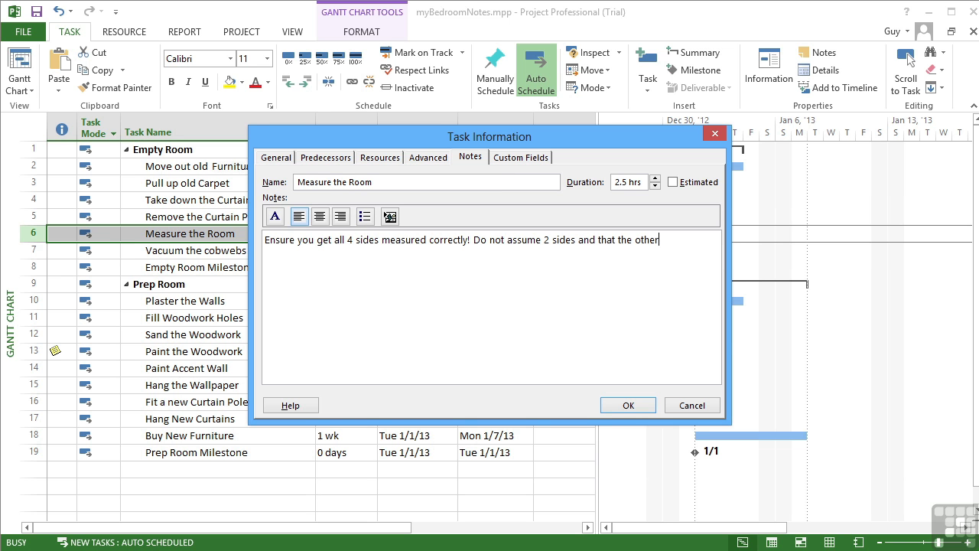
pyautogui.write('s are equal!')
pyautogui.click(627, 406)
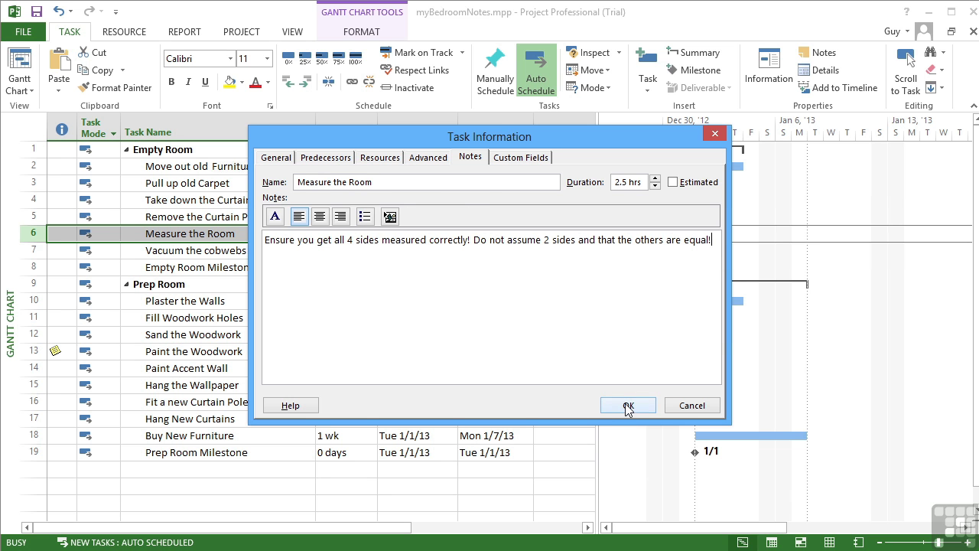
pyautogui.click(68, 255)
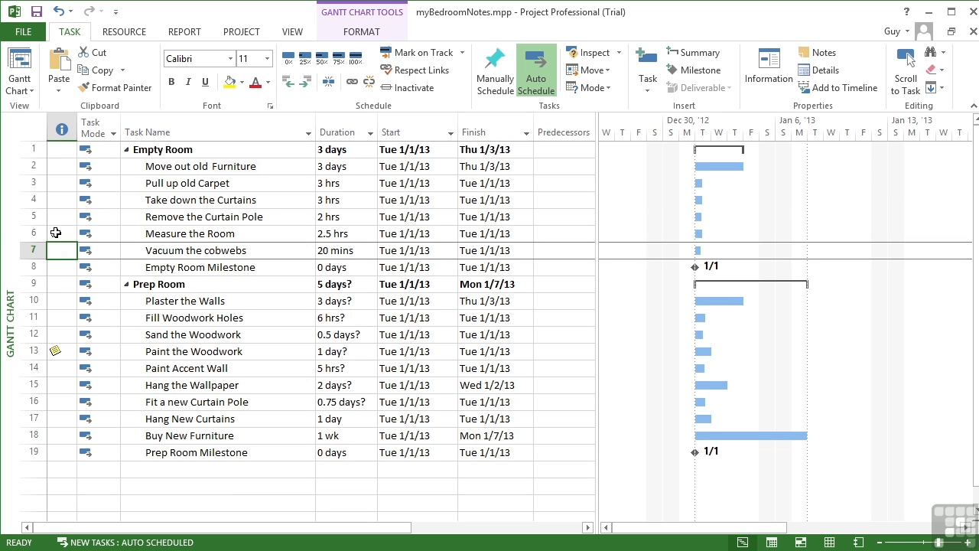
pyautogui.moveTo(56, 232)
# In the notes of the Buy New Furniture task, choose the existing file myBedroomPlan.pdf as the object to insert
pyautogui.click(226, 436)
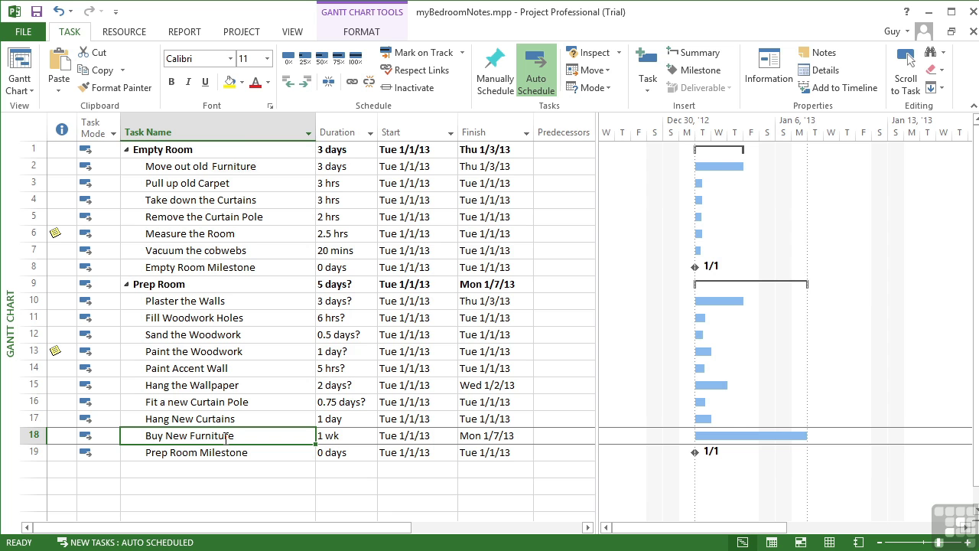
pyautogui.doubleClick(226, 436)
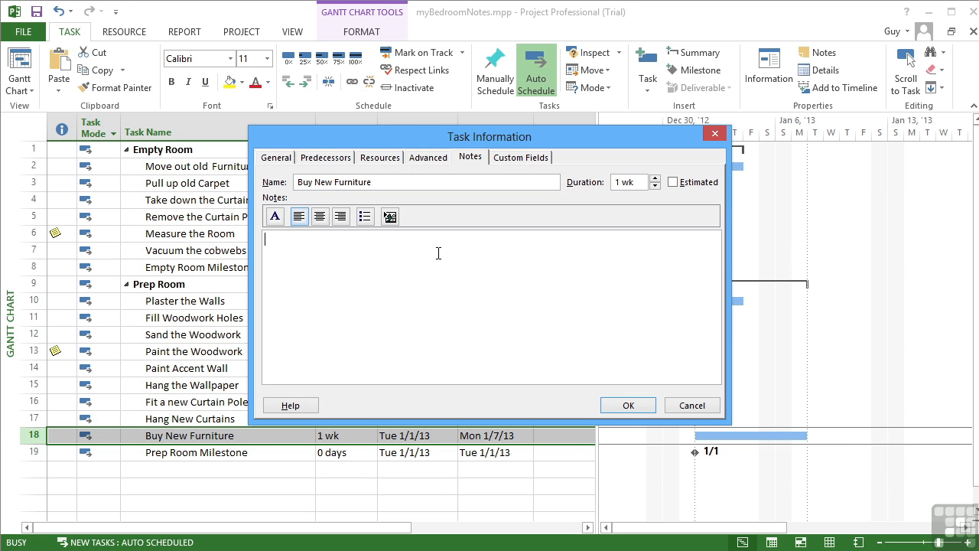
pyautogui.click(473, 159)
pyautogui.click(390, 218)
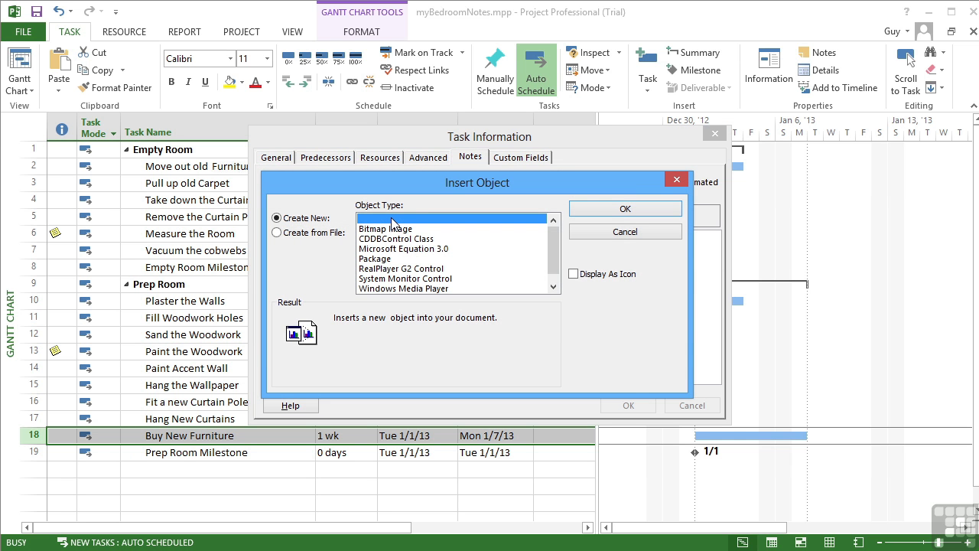
pyautogui.click(277, 233)
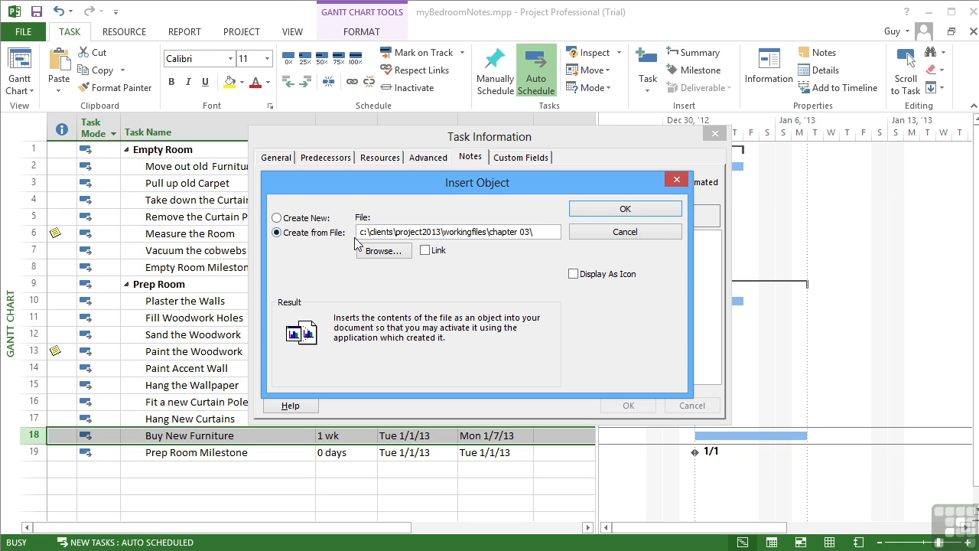
pyautogui.click(384, 252)
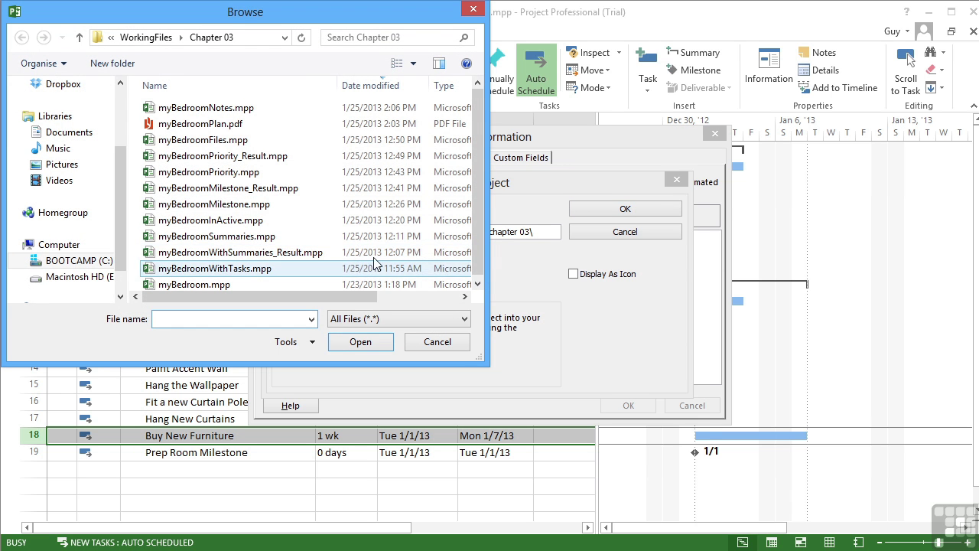
pyautogui.click(190, 125)
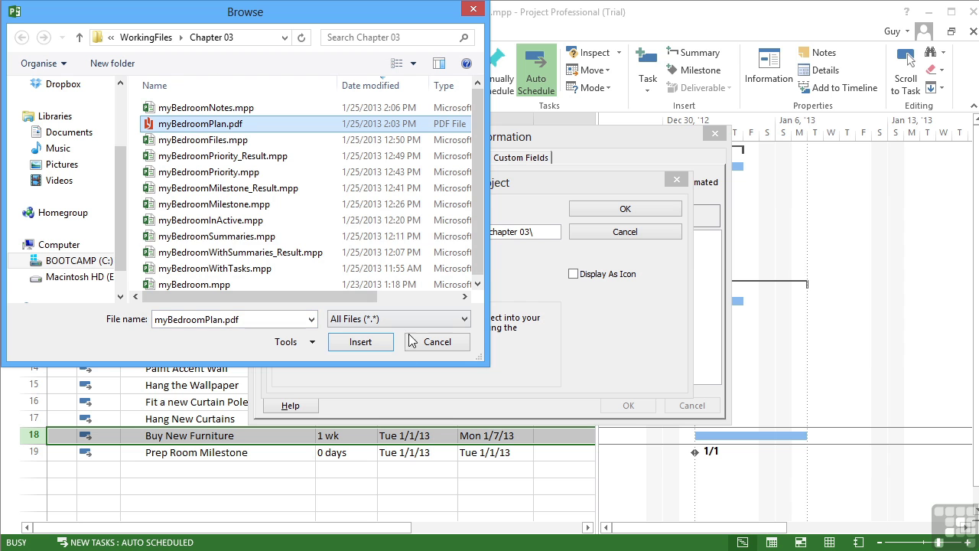
pyautogui.click(360, 342)
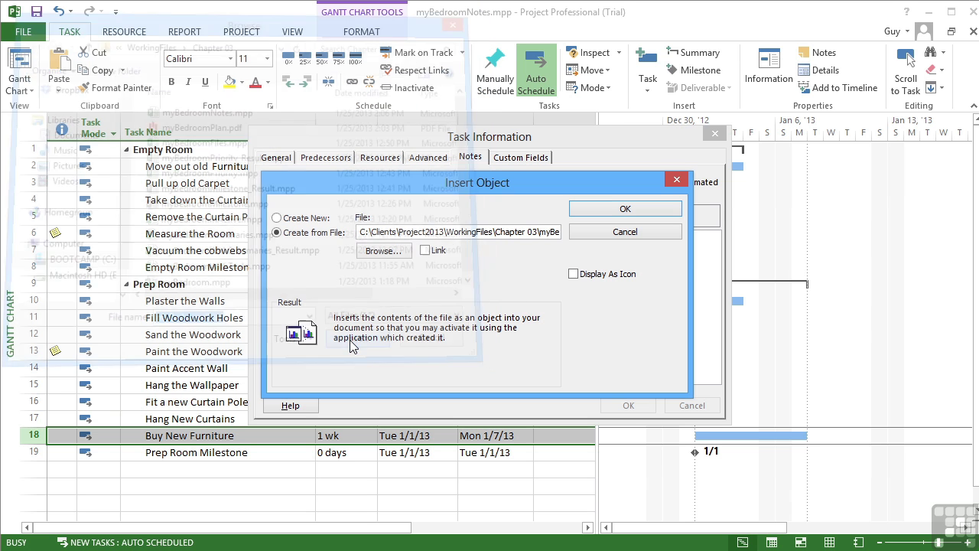
# Insert the PDF into the note as a linked object displayed as an icon, and save the Buy New Furniture note
pyautogui.click(426, 252)
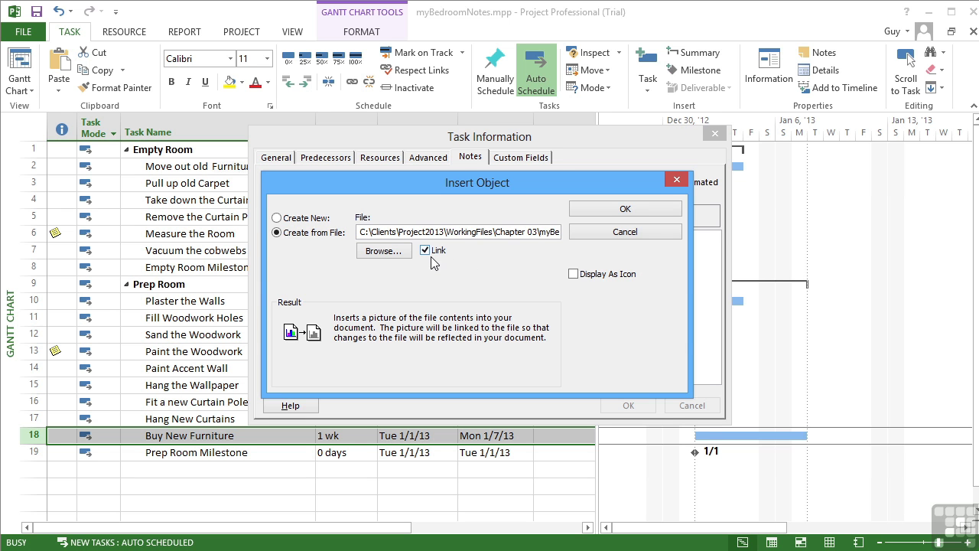
pyautogui.click(573, 274)
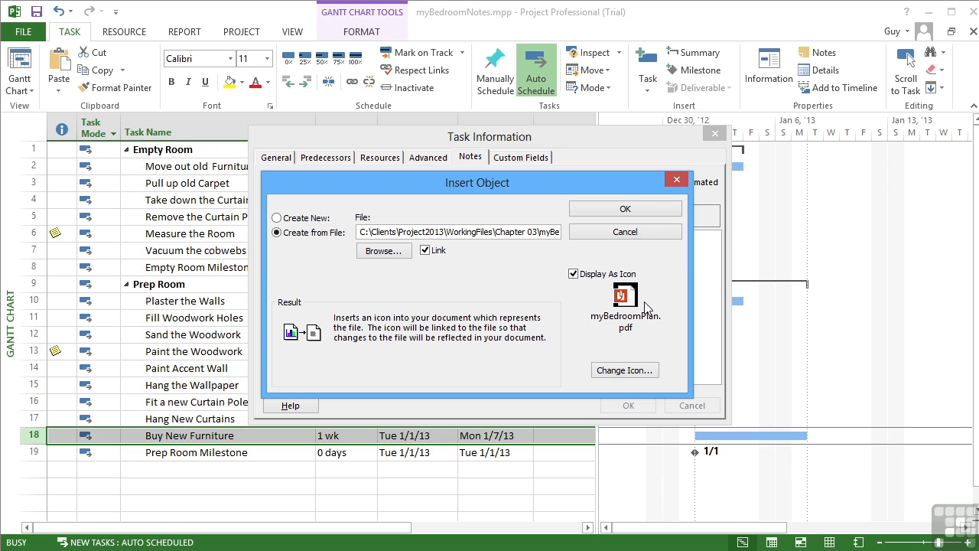
pyautogui.click(576, 275)
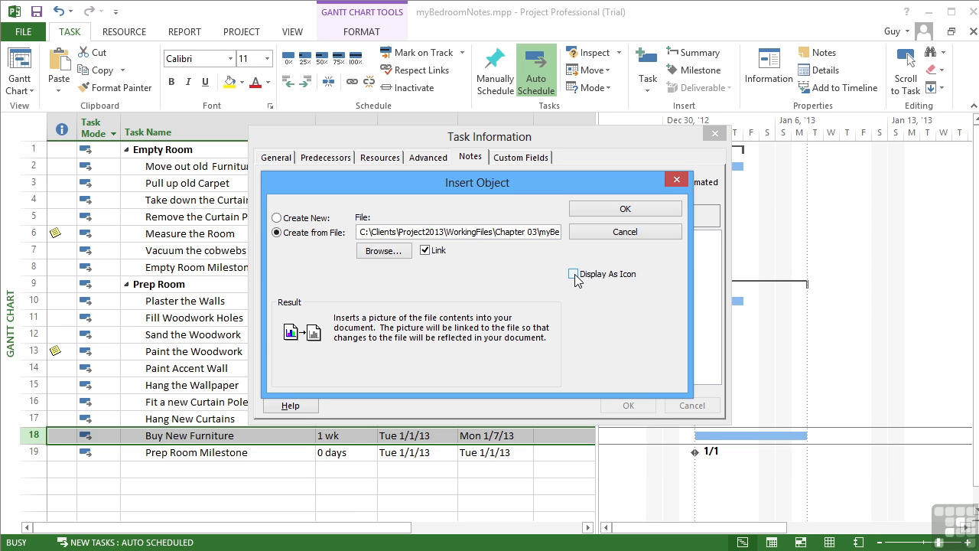
pyautogui.click(574, 275)
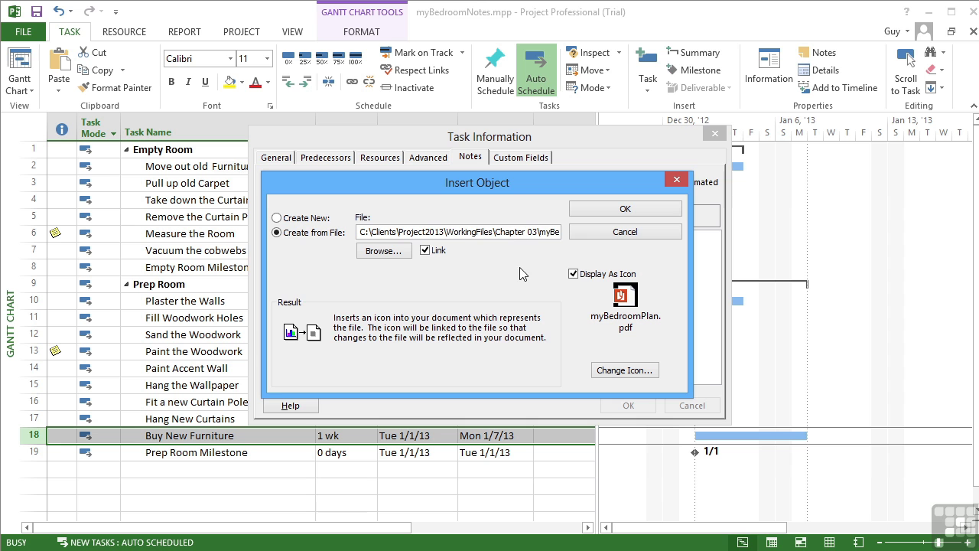
pyautogui.click(624, 210)
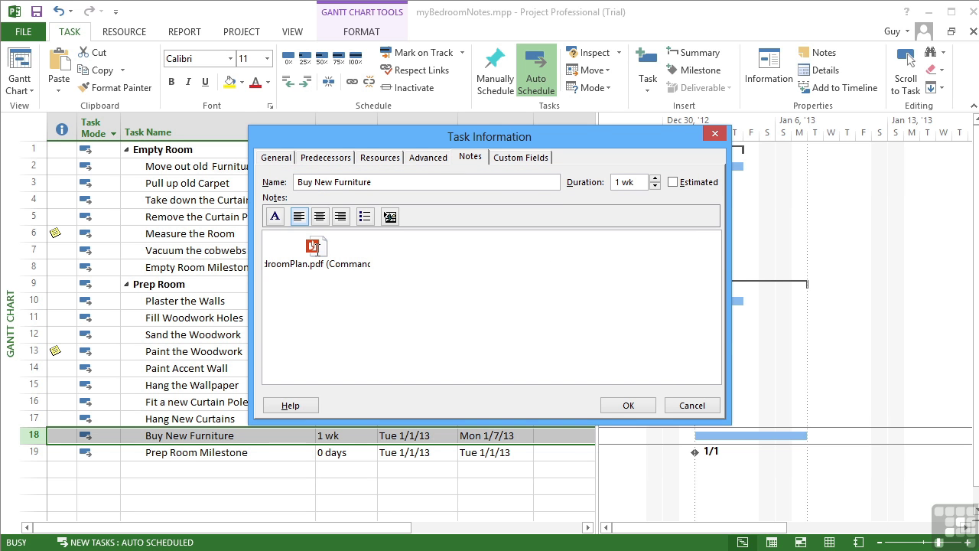
pyautogui.click(319, 251)
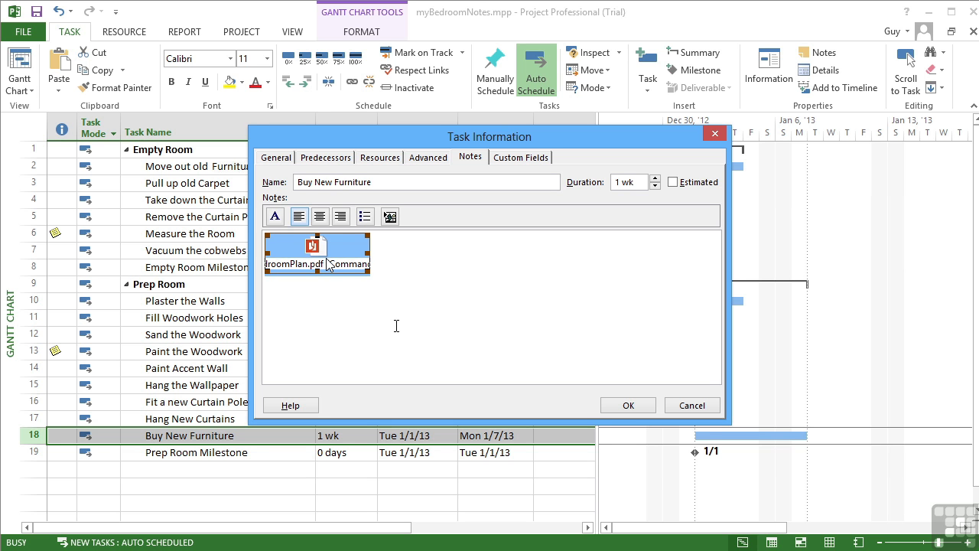
pyautogui.click(386, 251)
pyautogui.click(626, 407)
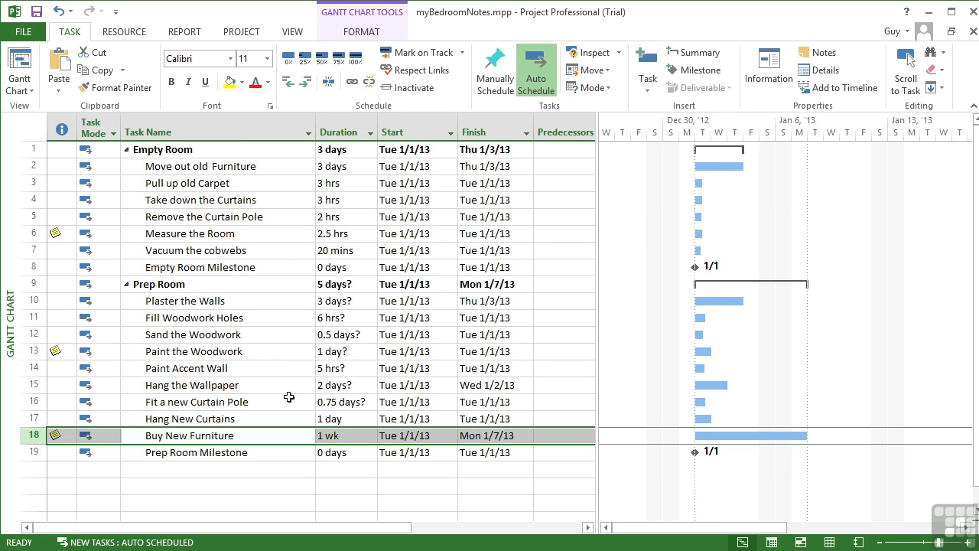
pyautogui.moveTo(56, 435)
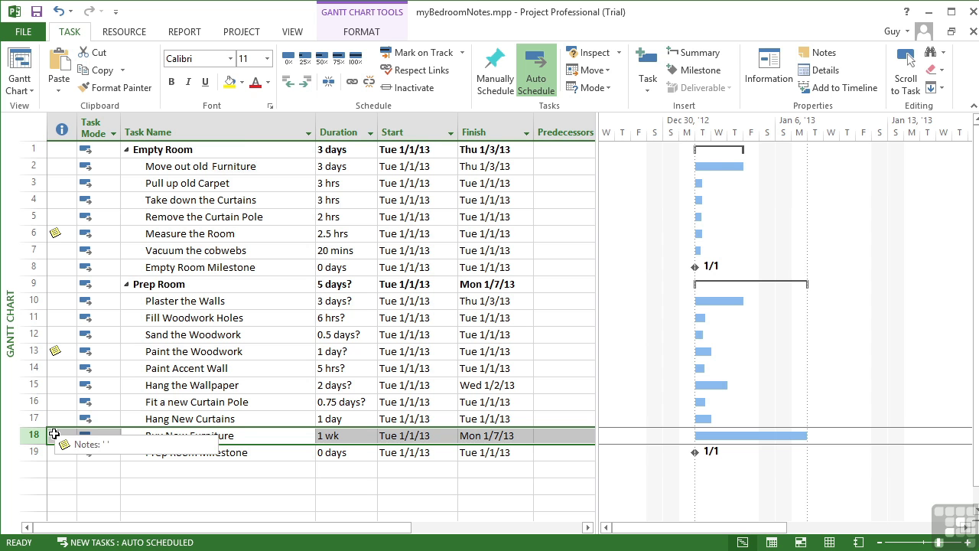
# Add the text "Attached Bedroom Plan in PDF format." above the PDF icon in the Buy New Furniture note and save it
pyautogui.doubleClick(225, 438)
pyautogui.click(396, 266)
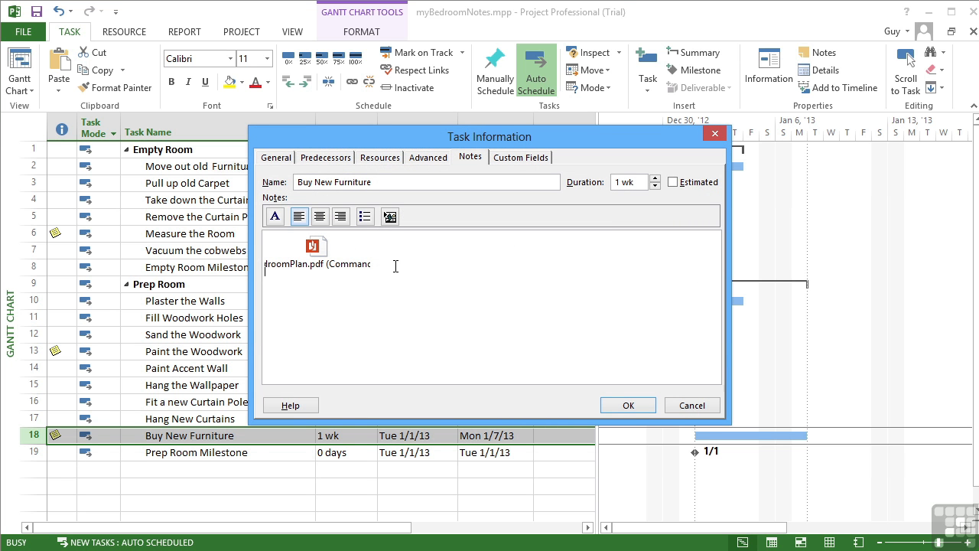
pyautogui.press('Return')
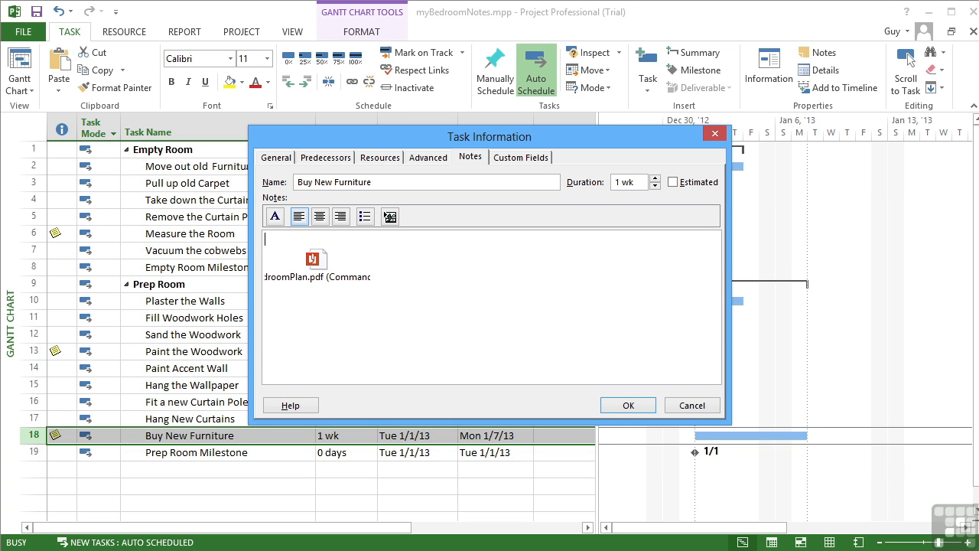
pyautogui.write('Attached Bedroom Plan ')
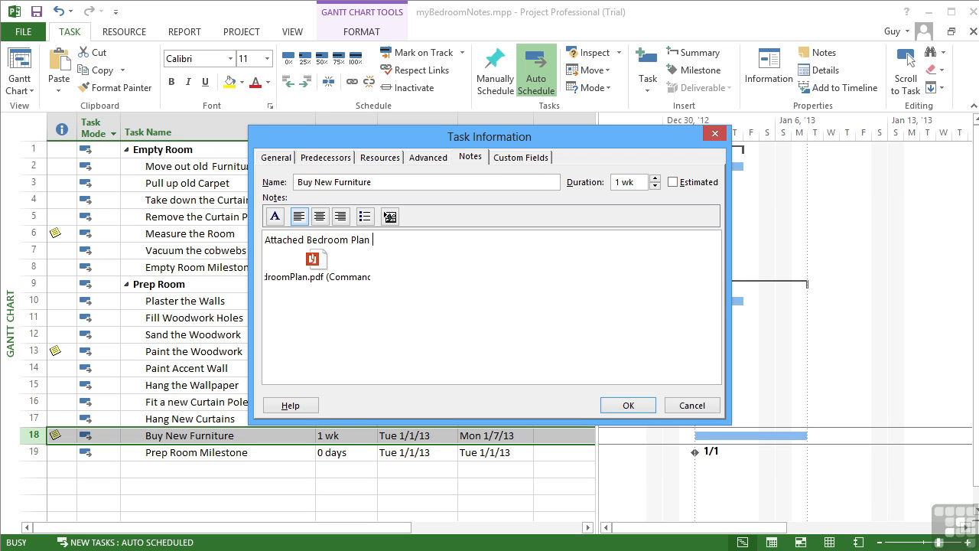
pyautogui.write('in PDF format.')
pyautogui.click(629, 405)
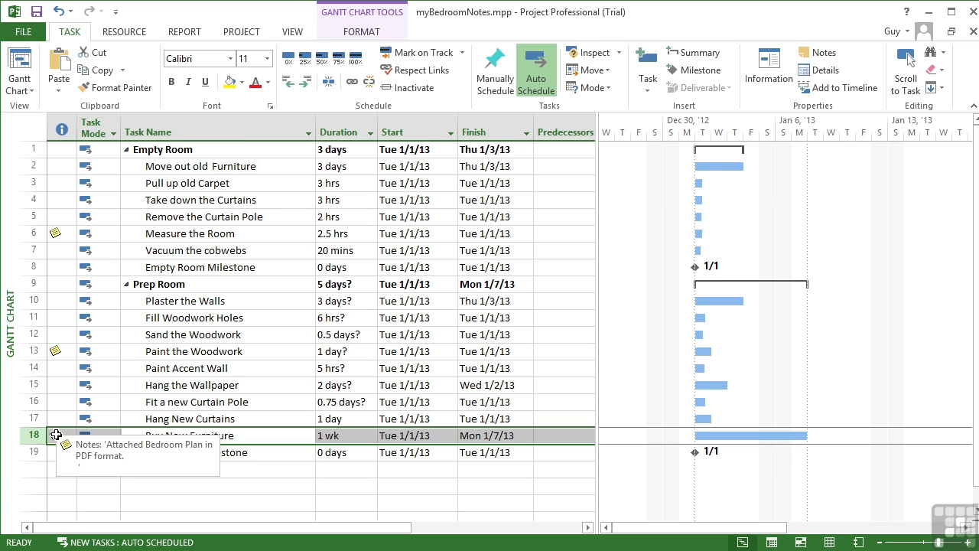
# Open the linked myBedroomPlan.pdf from the Buy New Furniture note and look over the bedroom plan
pyautogui.doubleClick(219, 436)
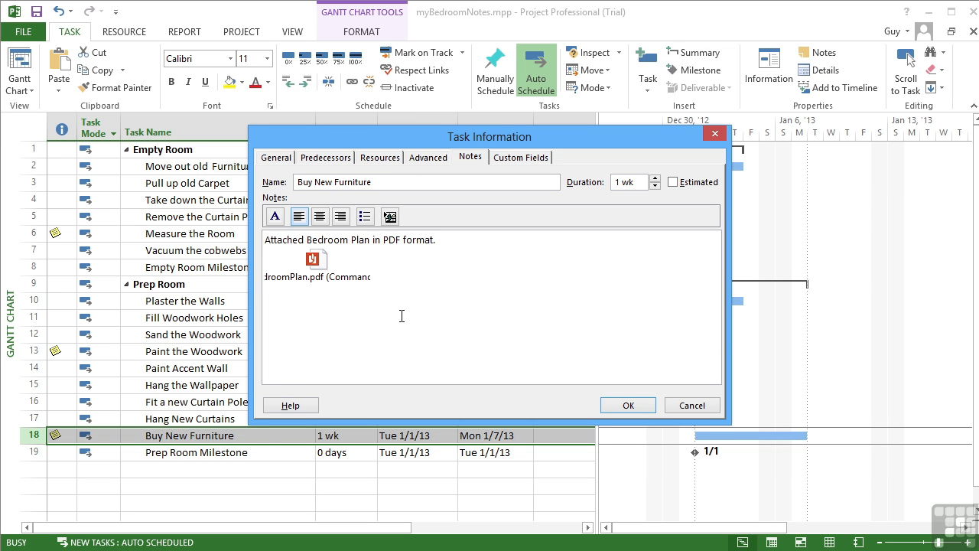
pyautogui.click(321, 268)
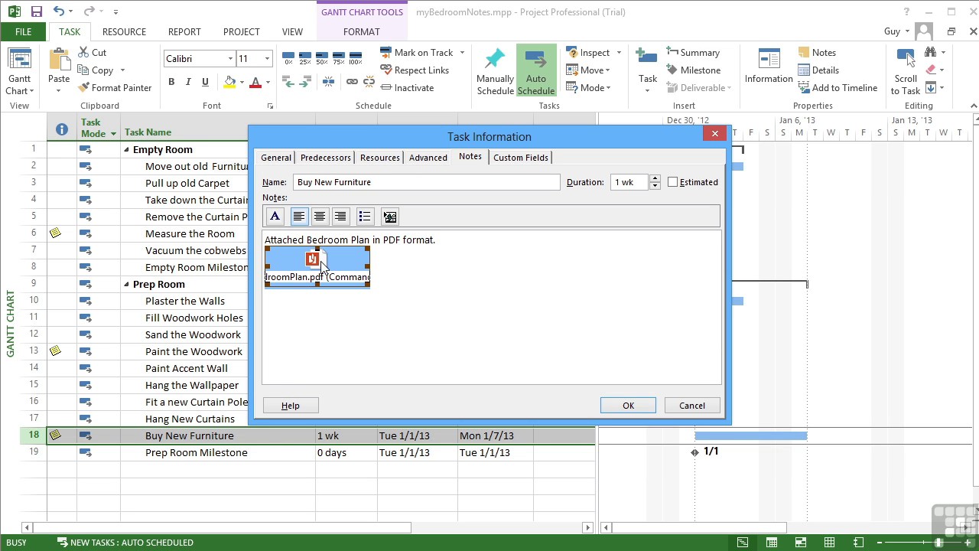
pyautogui.doubleClick(317, 266)
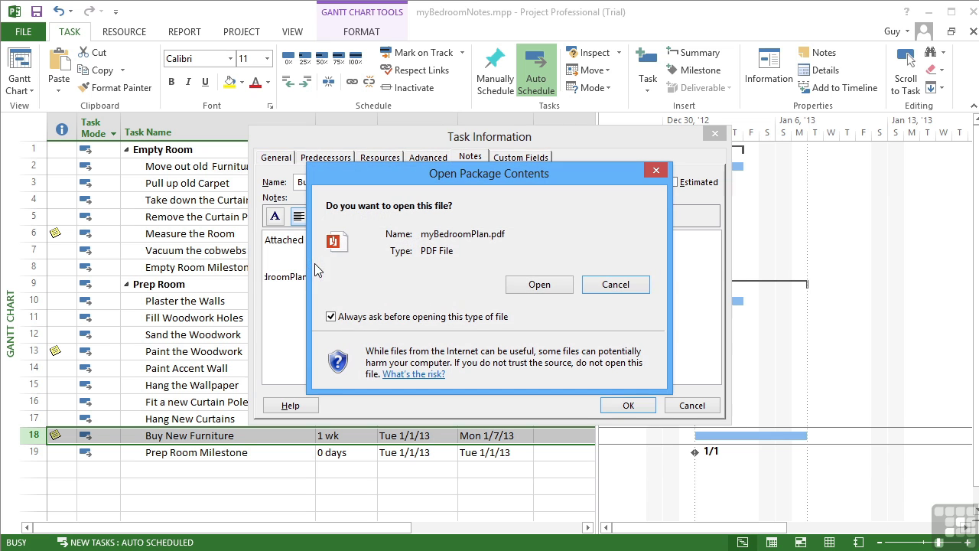
pyautogui.click(549, 283)
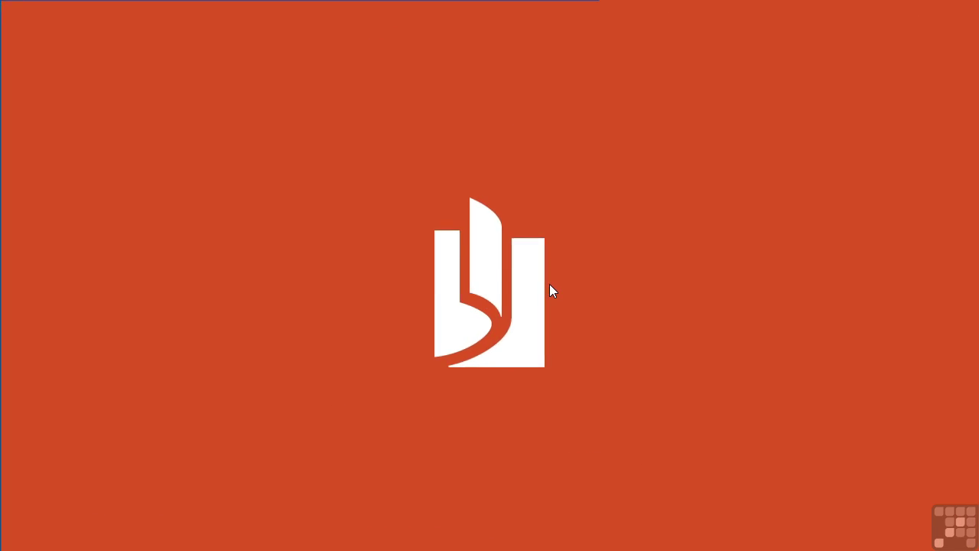
pyautogui.scroll(1, 552, 291)
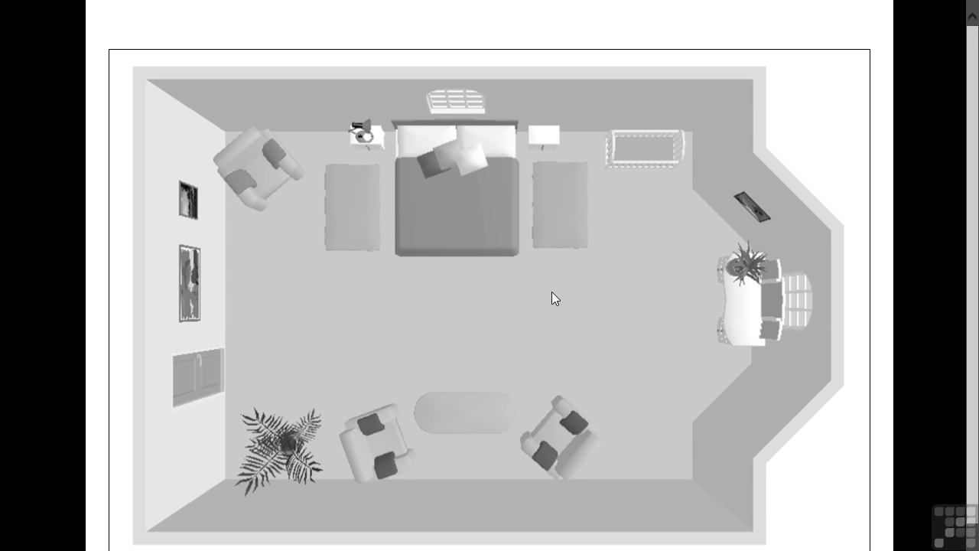
pyautogui.scroll(-1, 552, 298)
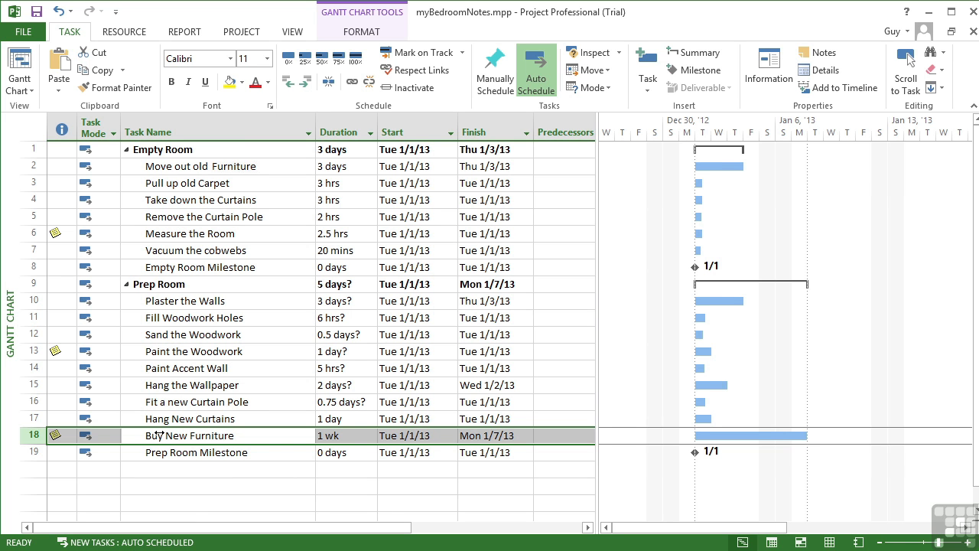
# Check whether notes can be edited for tasks 2 to 4 together in Multiple Task Information, and close it without changes
pyautogui.moveTo(35, 167); pyautogui.dragTo(36, 198)
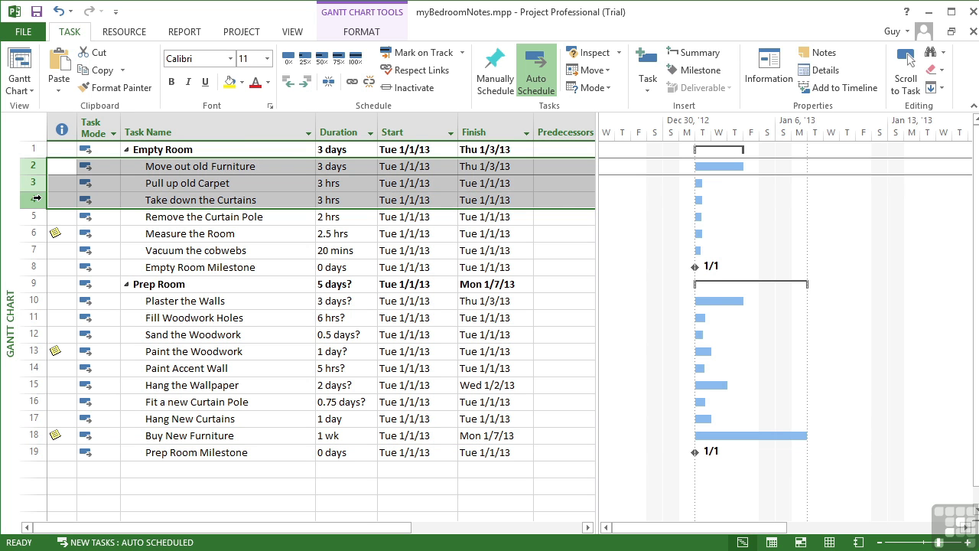
pyautogui.click(769, 76)
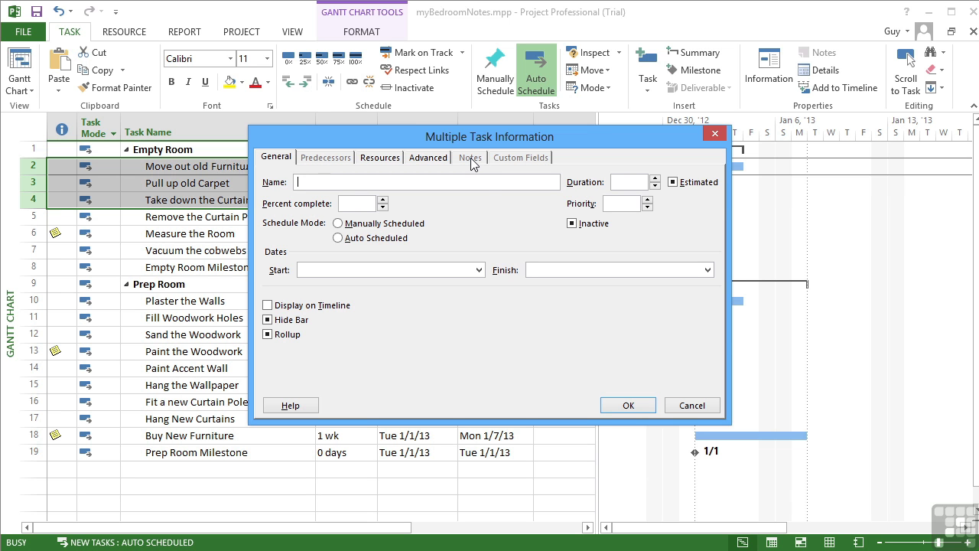
pyautogui.click(692, 406)
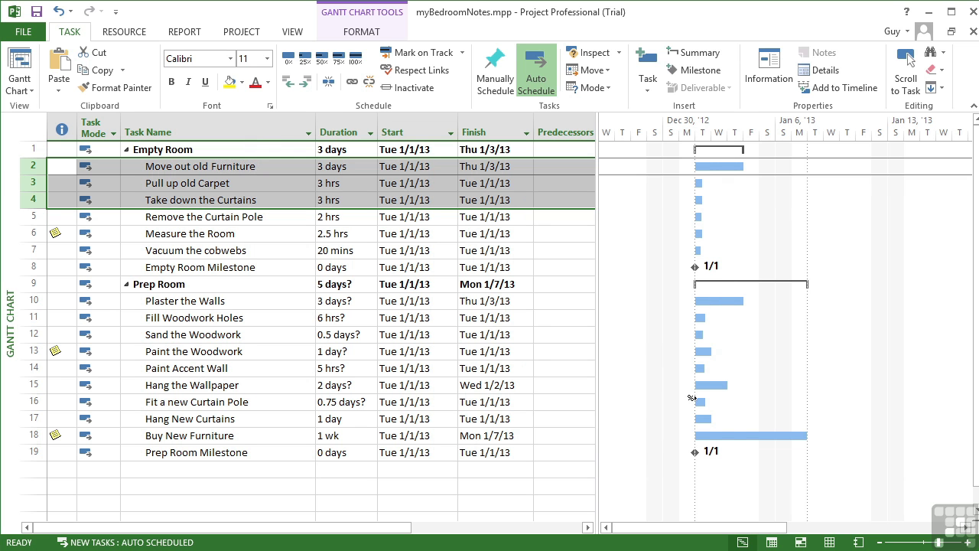
# Delete the whole note text from the Measure the Room task and save the task
pyautogui.click(192, 236)
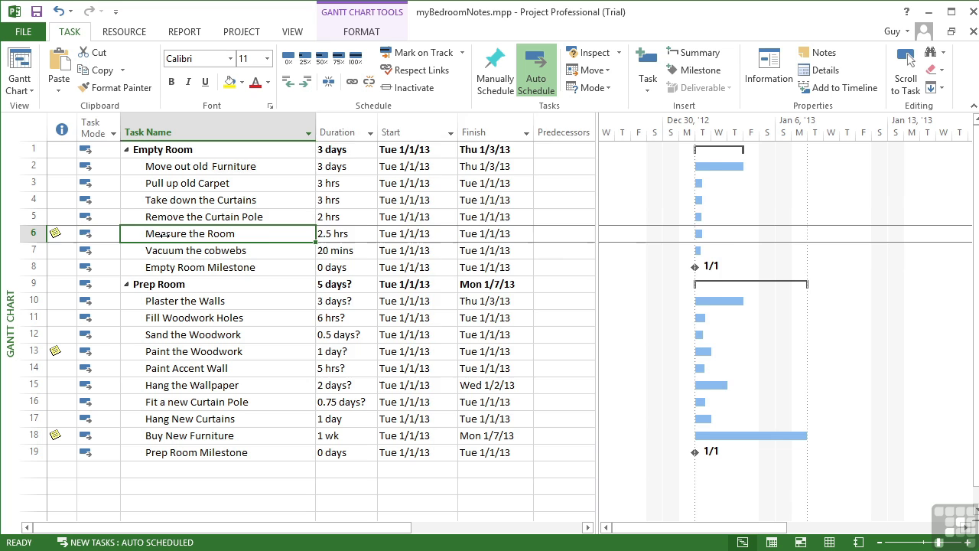
pyautogui.doubleClick(164, 236)
pyautogui.click(468, 157)
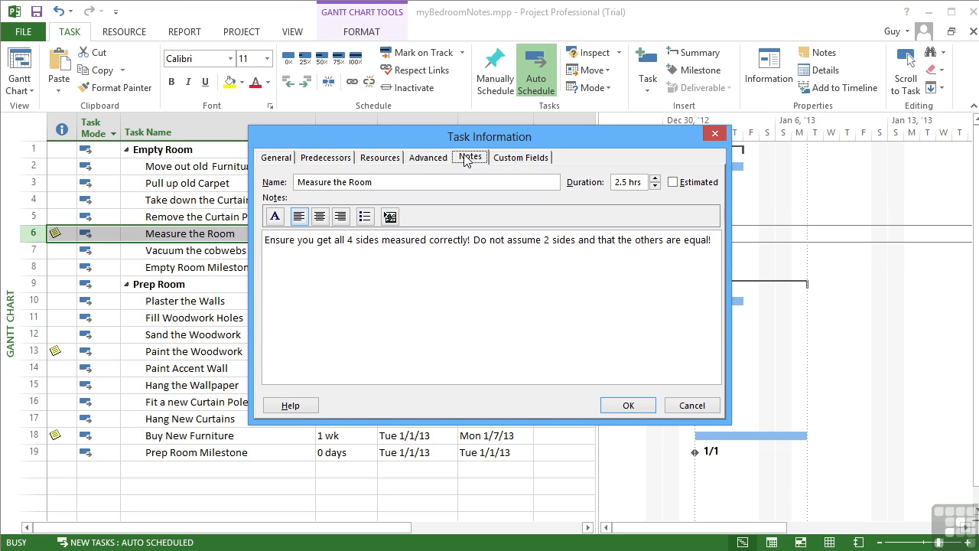
pyautogui.click(268, 240)
pyautogui.keyDown('shift'); pyautogui.click(678, 242); pyautogui.keyUp('shift')
pyautogui.press('Delete')
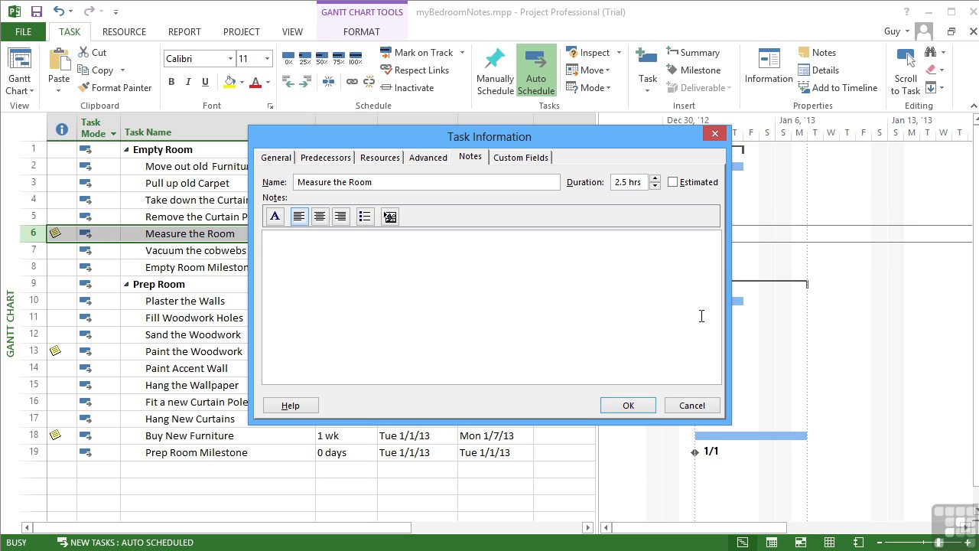
pyautogui.click(647, 405)
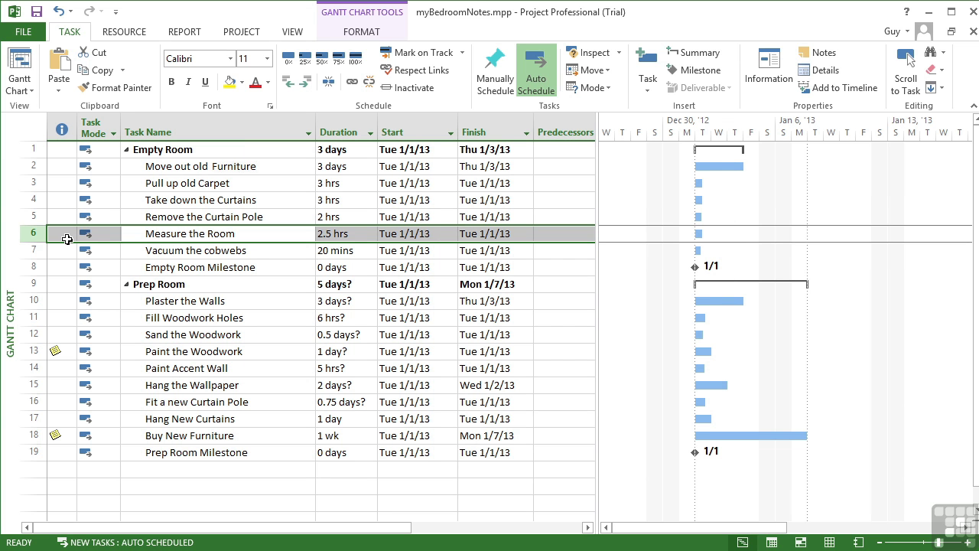
pyautogui.click(150, 234)
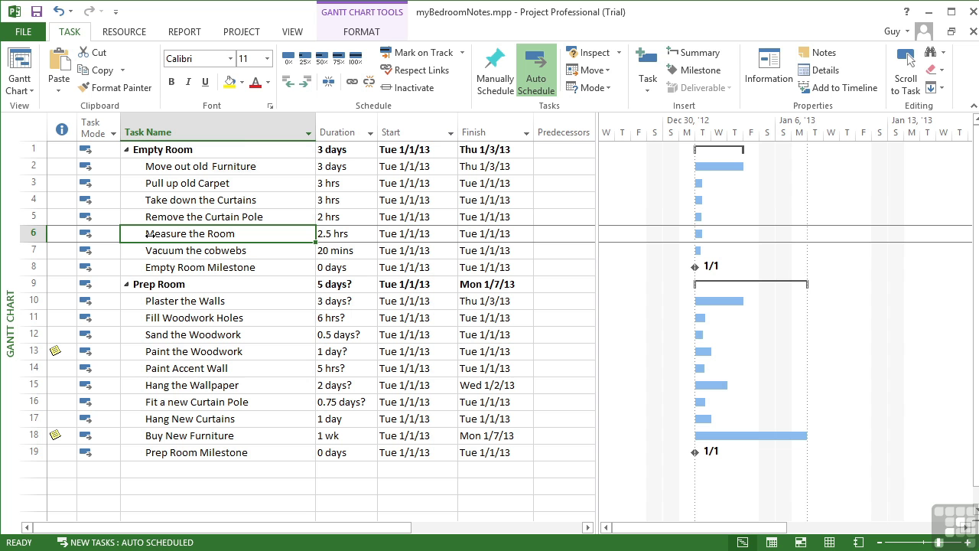
# Remove the linked PDF icon and all the text from the Buy New Furniture note, and save the task
pyautogui.doubleClick(231, 435)
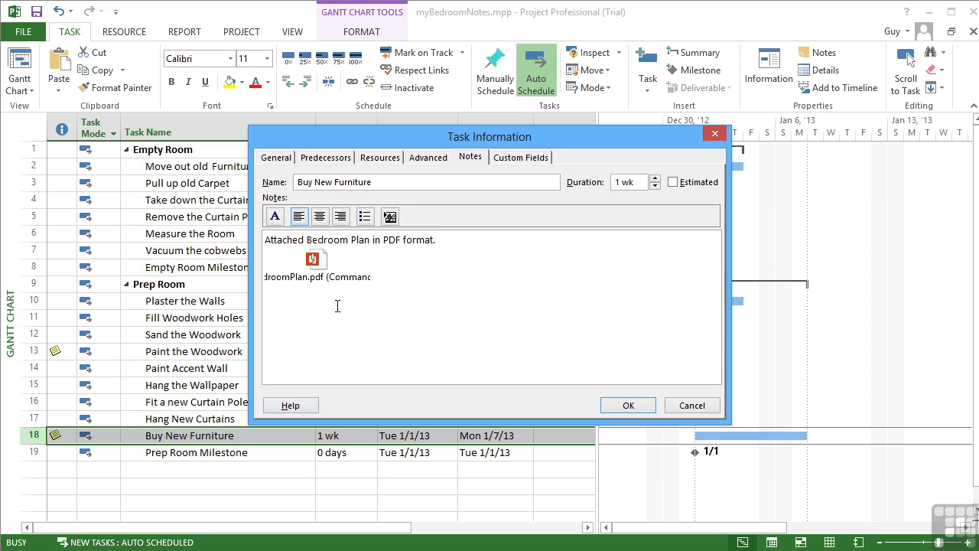
pyautogui.click(315, 266)
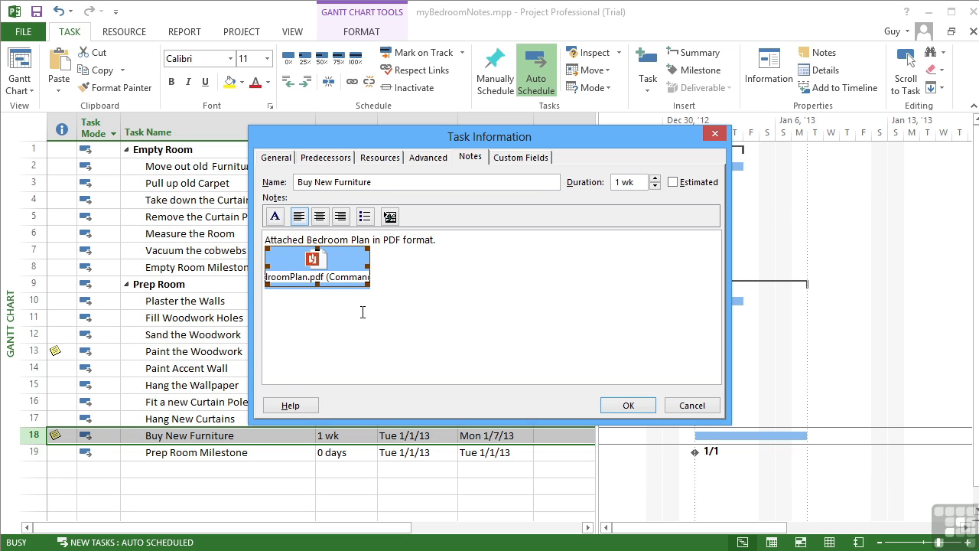
pyautogui.press('Delete')
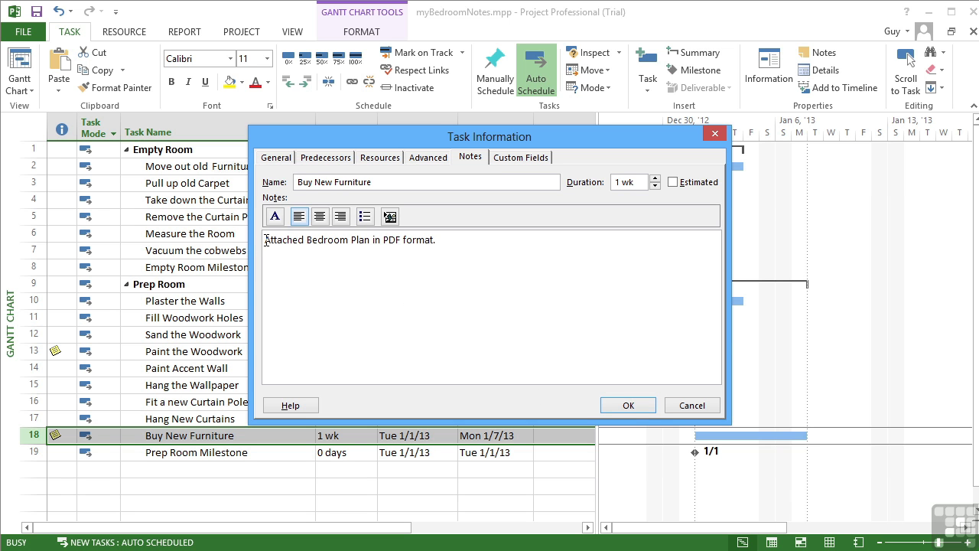
pyautogui.hotkey('ctrl', 'a')
pyautogui.press('Delete')
pyautogui.click(640, 407)
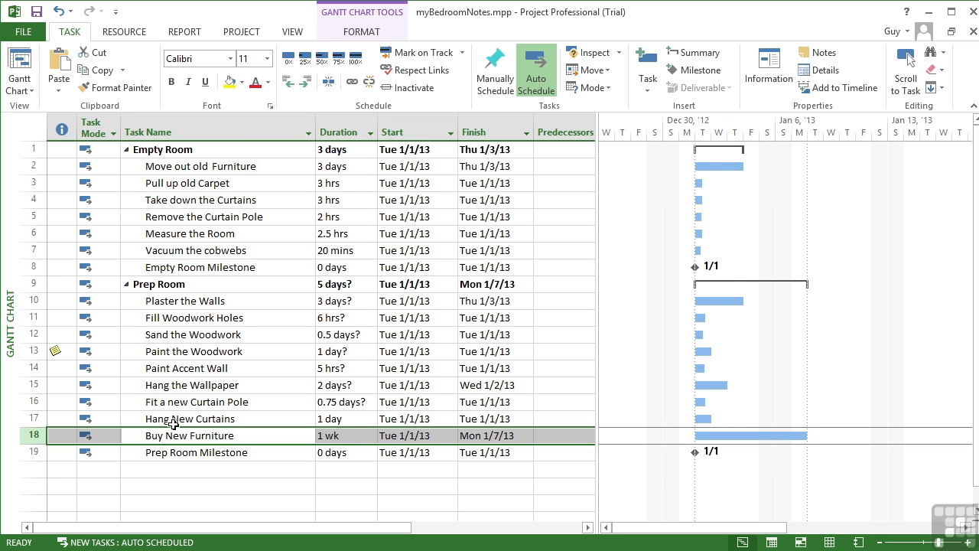